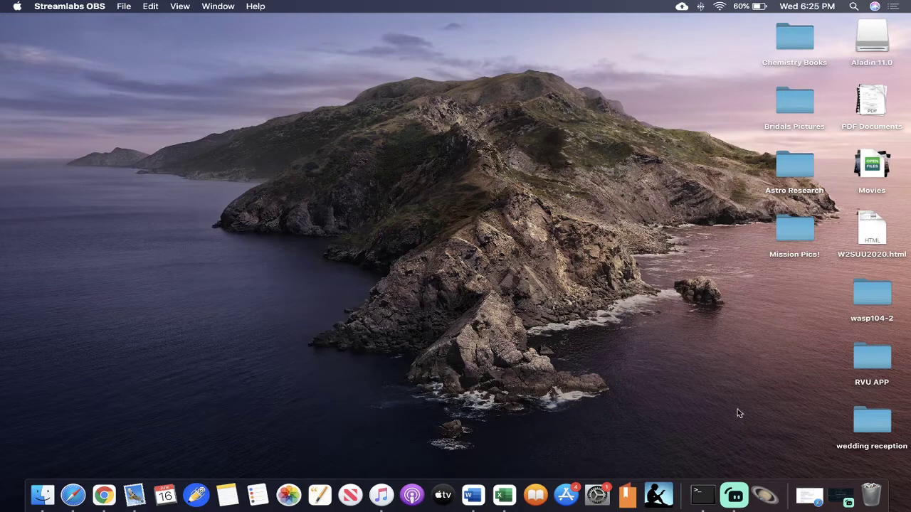
# From the AIJ search result, reach the AstroImageJ installation_packages listing on astro.louisville.edu.
pyautogui.click(809, 496)
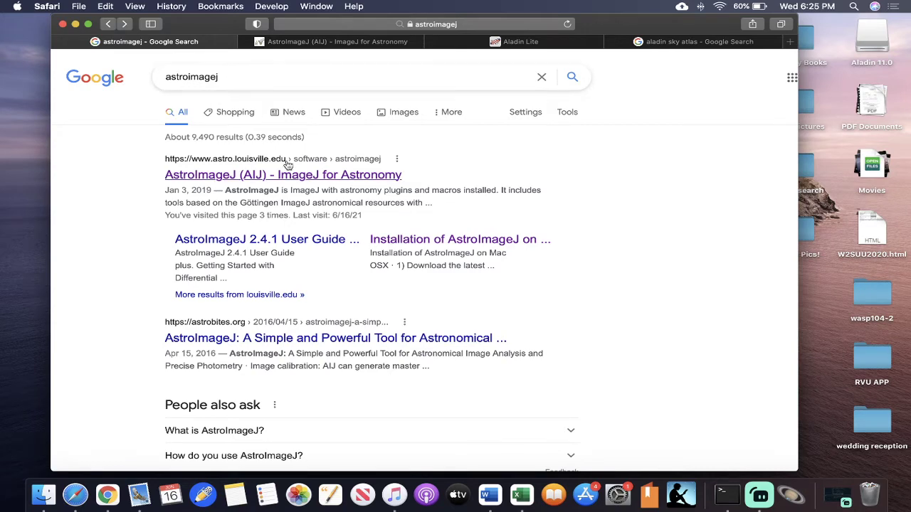
pyautogui.click(294, 177)
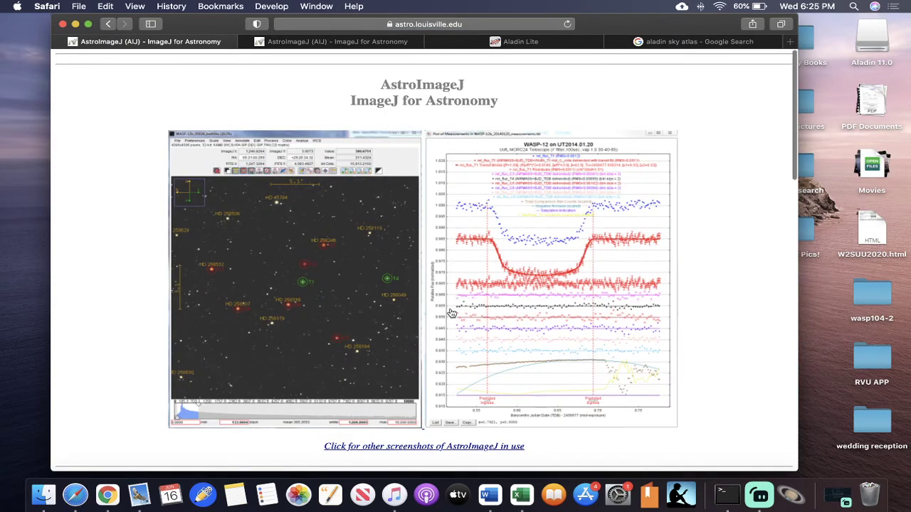
pyautogui.scroll(-15, 450, 313)
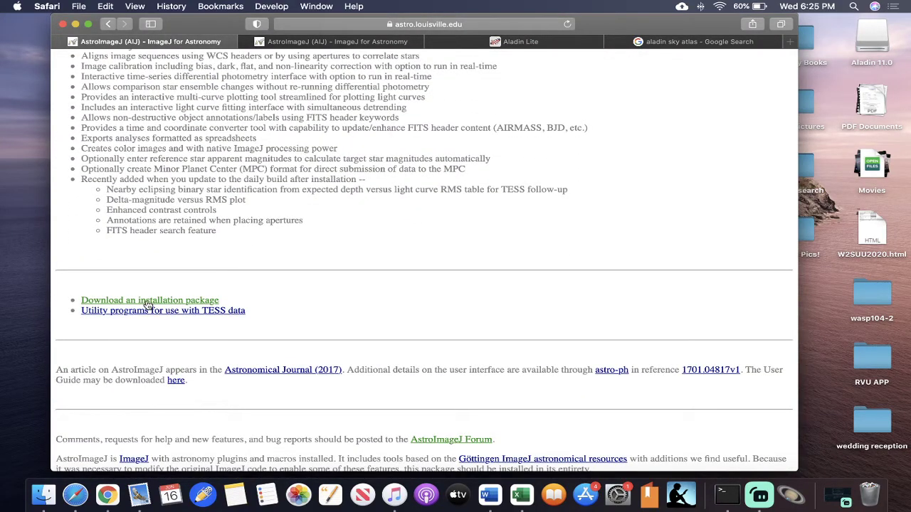
pyautogui.click(148, 302)
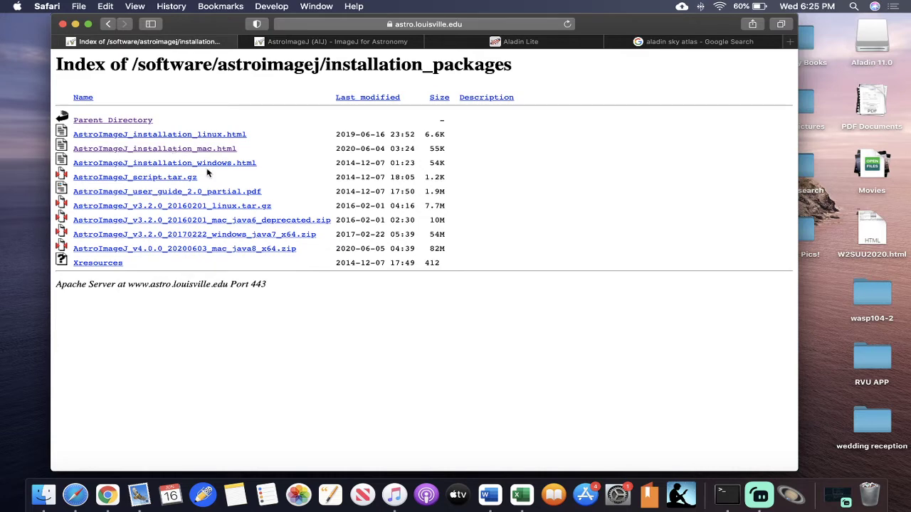
# Read through the eight Java 8 steps of the AstroImageJ Mac OSX installation page.
pyautogui.click(334, 42)
pyautogui.scroll(5, 352, 187)
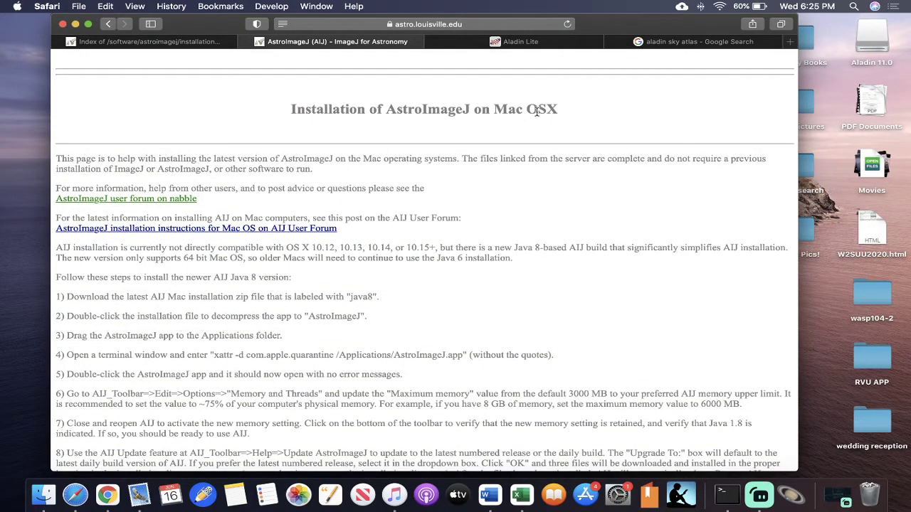
pyautogui.scroll(-2, 479, 212)
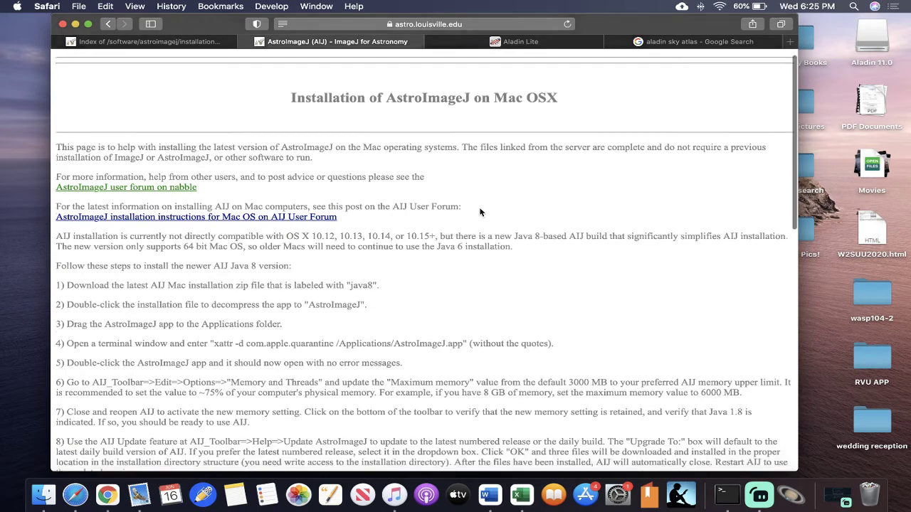
pyautogui.scroll(-1, 70, 225)
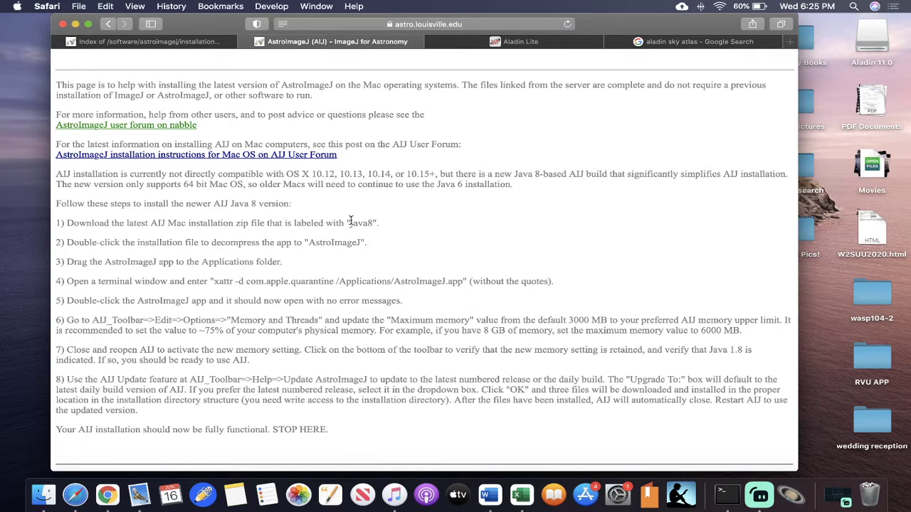
# Start downloading AstroImageJ_v4.0.0_20200603_mac_java8_x64.zip from the installation packages index.
pyautogui.click(189, 42)
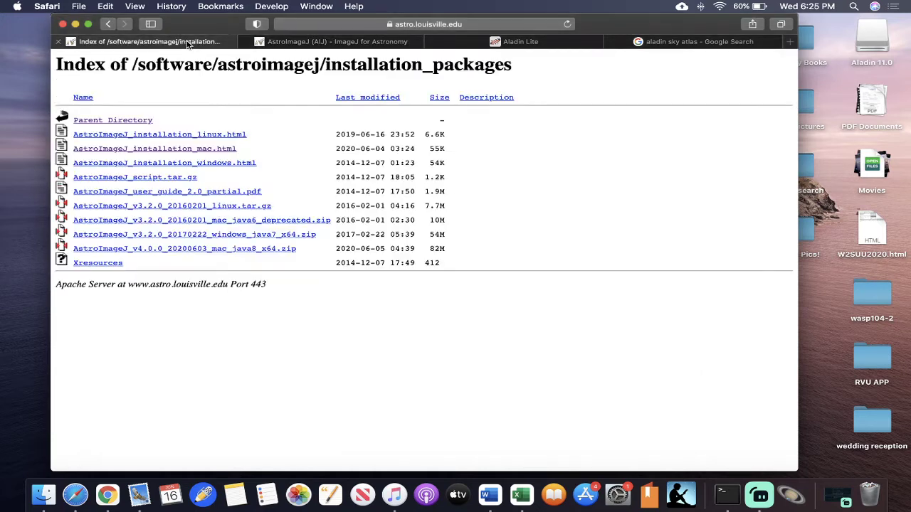
pyautogui.click(228, 249)
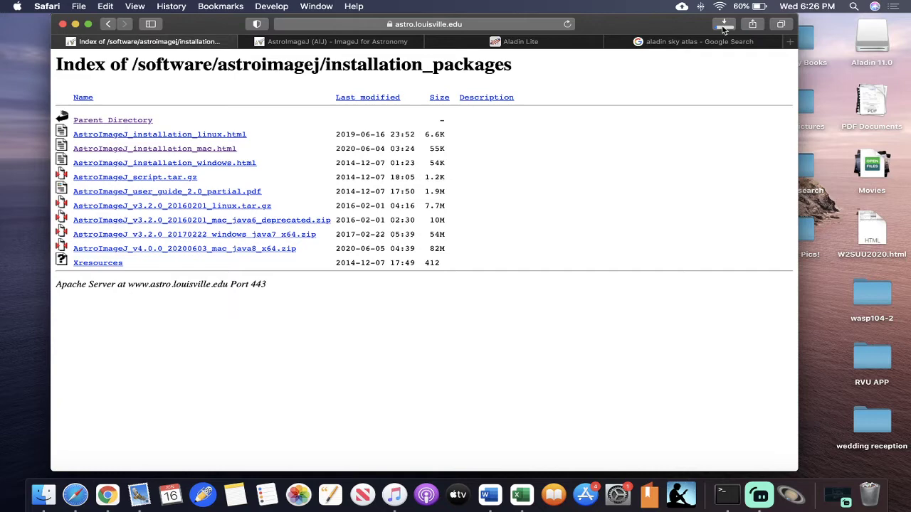
pyautogui.click(335, 41)
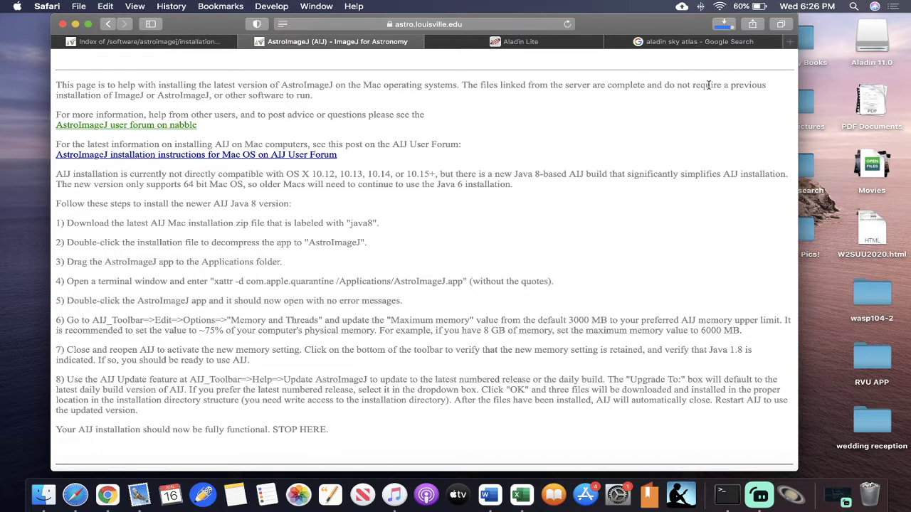
# Dismiss the unverified-developer alert, move the AstroImageJ app to the desktop, and clear downloads.
pyautogui.click(722, 25)
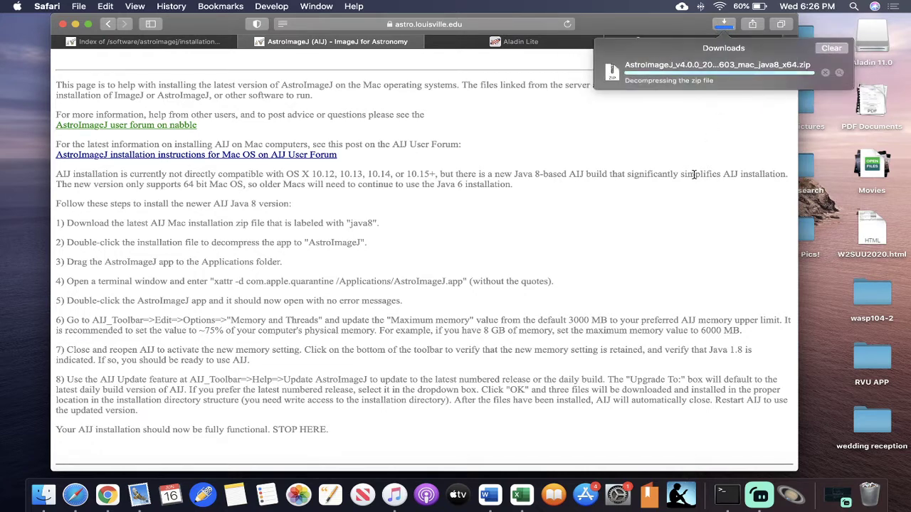
pyautogui.click(646, 77)
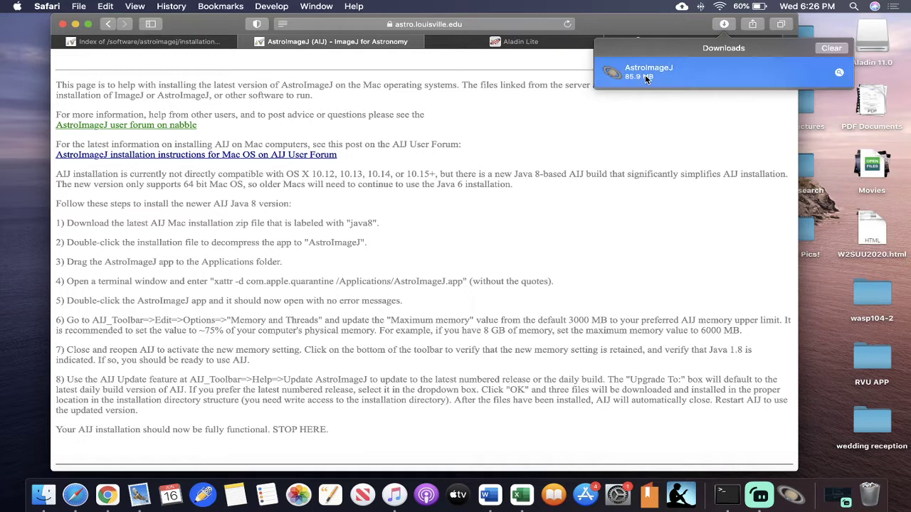
pyautogui.doubleClick(645, 75)
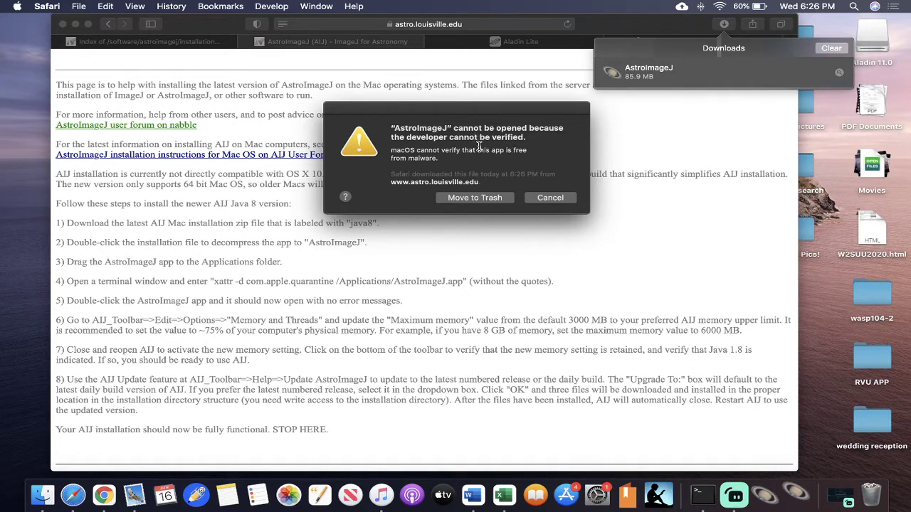
pyautogui.click(550, 198)
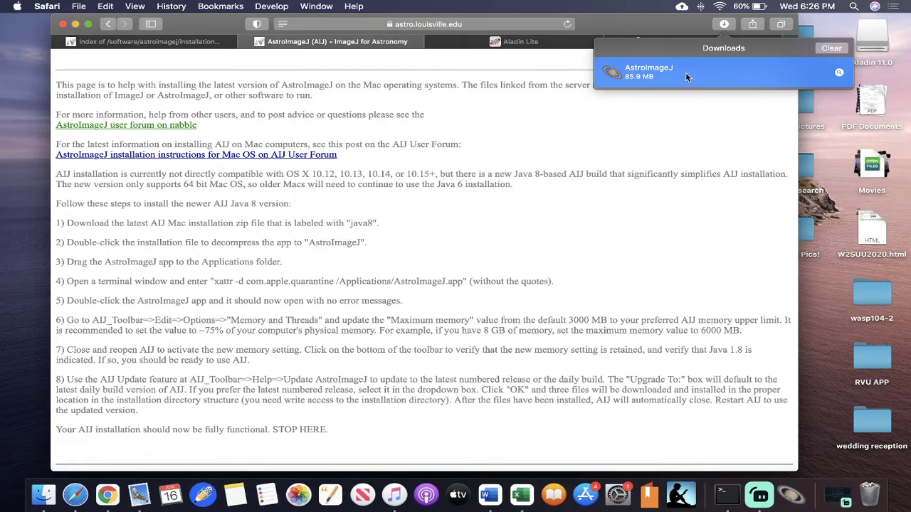
pyautogui.moveTo(686, 73); pyautogui.dragTo(818, 282)
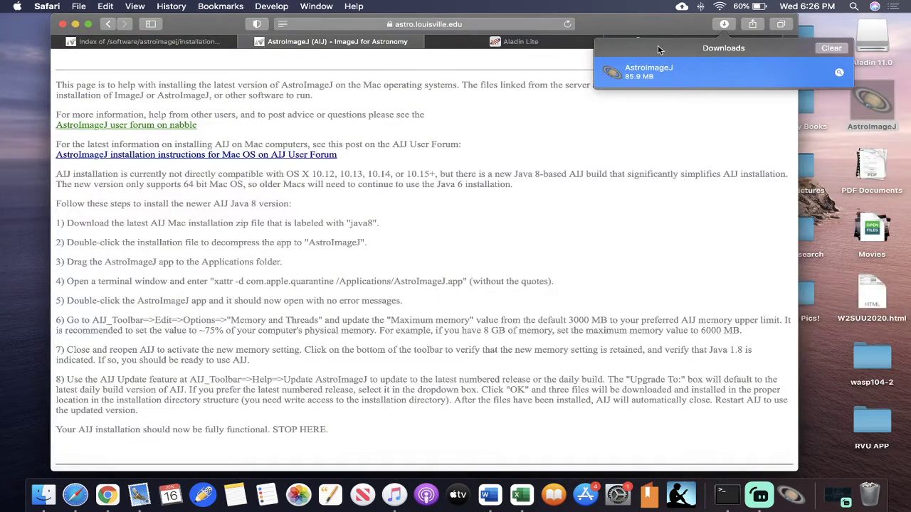
pyautogui.click(831, 48)
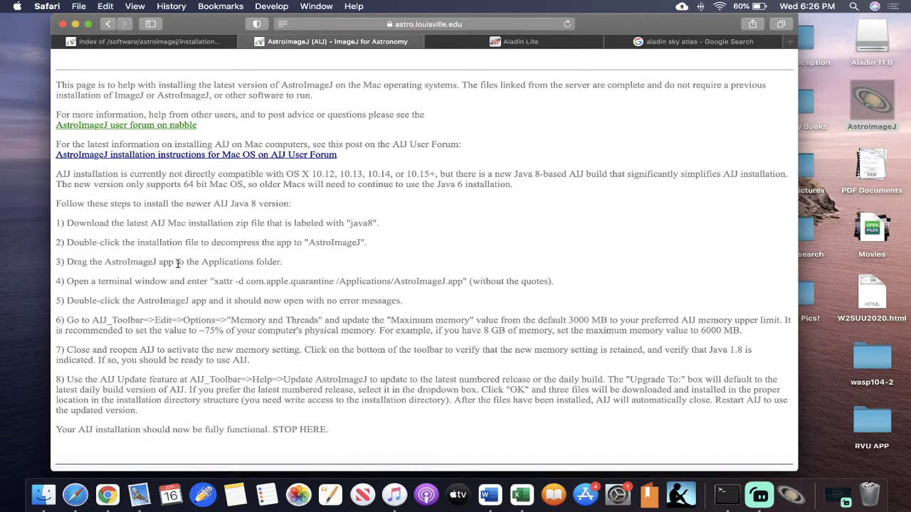
# Move the AstroImageJ app from the desktop into Applications, keeping both copies.
pyautogui.click(44, 494)
pyautogui.click(151, 146)
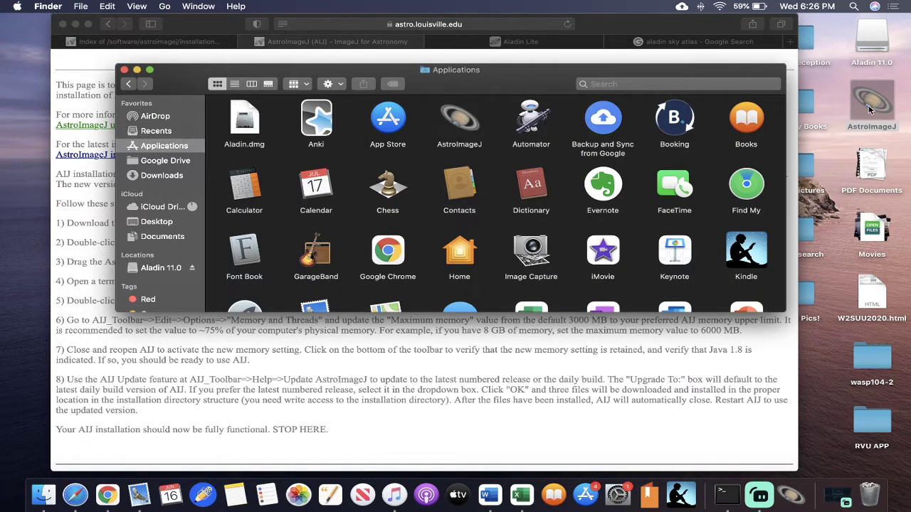
pyautogui.moveTo(832, 97); pyautogui.dragTo(733, 112)
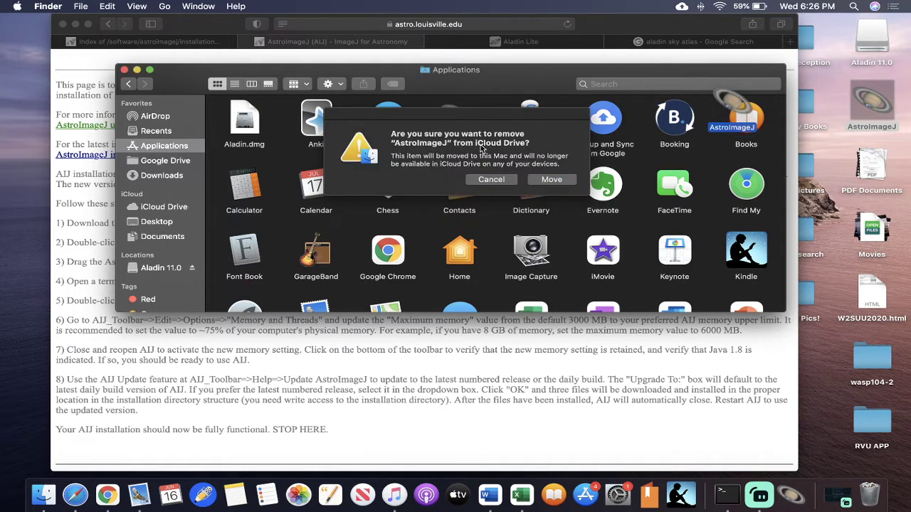
pyautogui.click(552, 180)
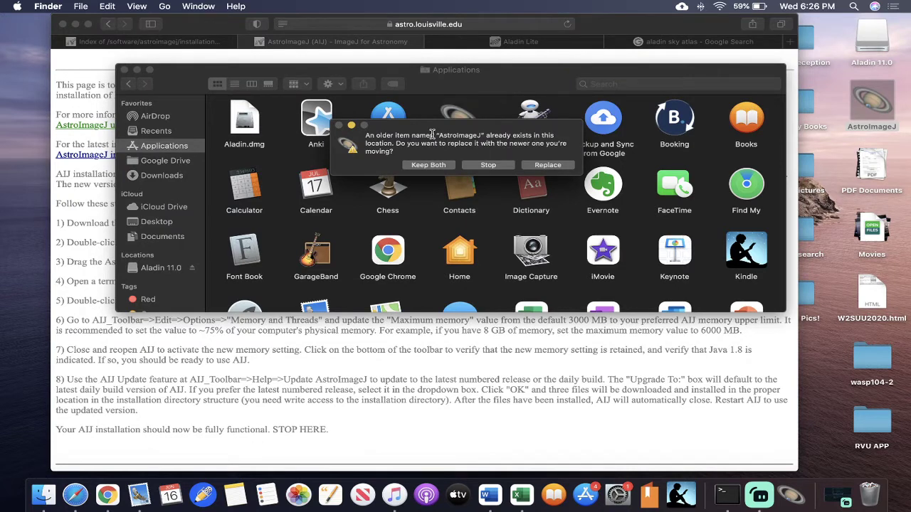
pyautogui.click(430, 166)
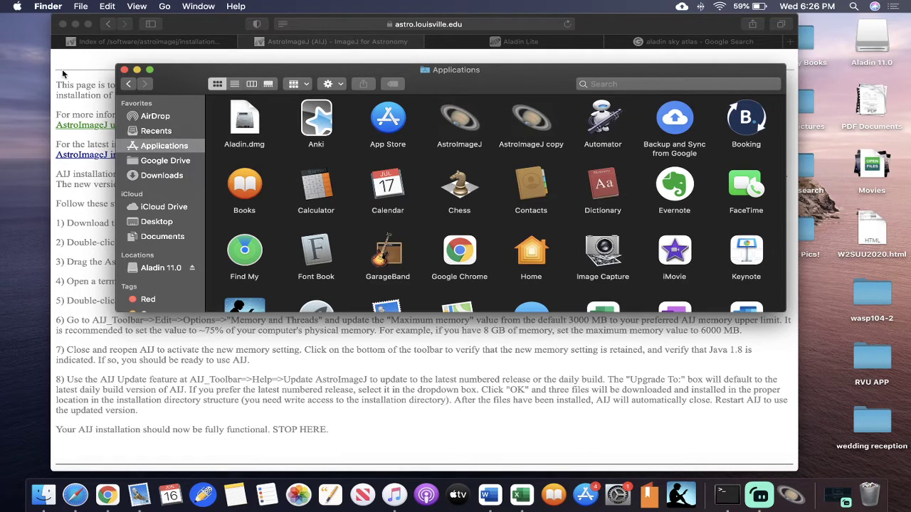
# Find 'terminal' within Applications using Finder search and launch Terminal.
pyautogui.click(137, 69)
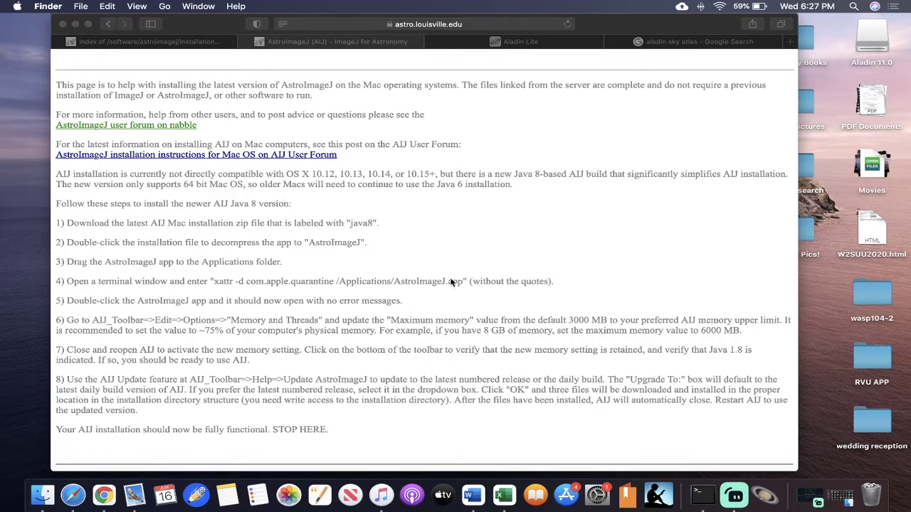
pyautogui.click(43, 495)
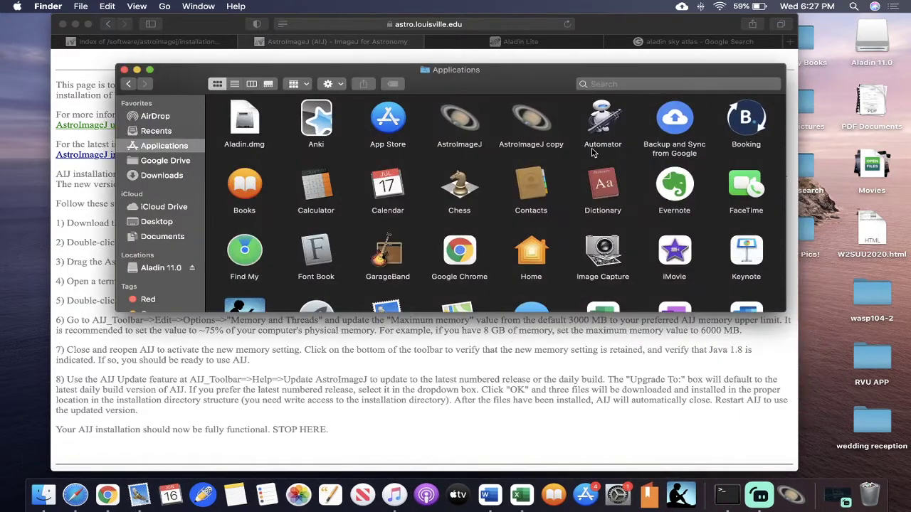
pyautogui.click(605, 85)
pyautogui.write('terminal')
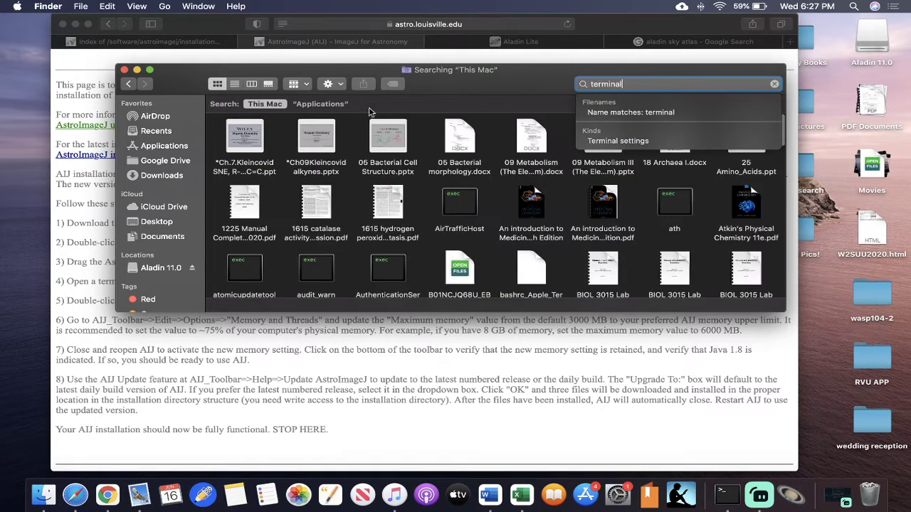
pyautogui.click(337, 107)
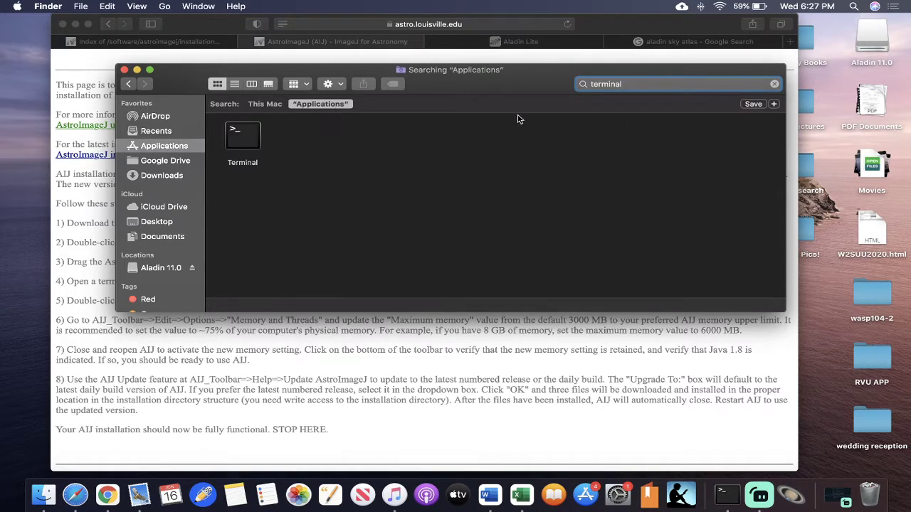
pyautogui.doubleClick(251, 144)
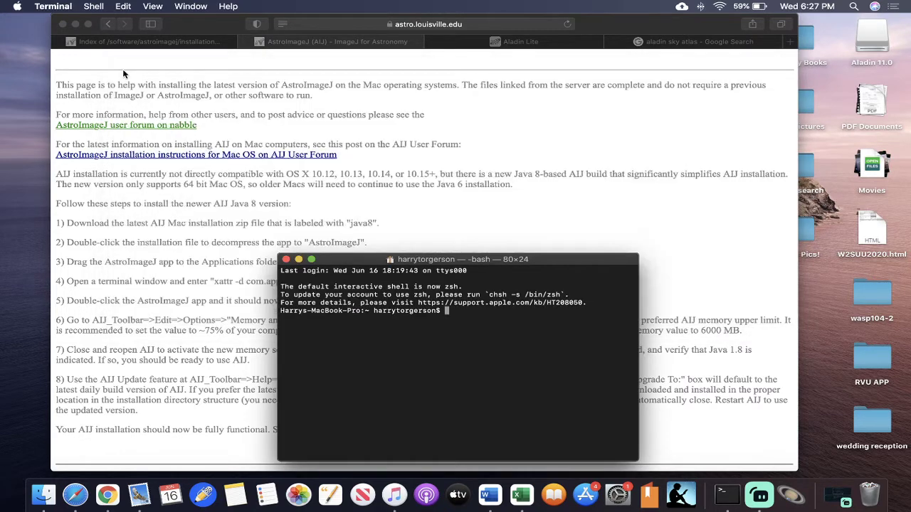
# Copy the xattr quarantine-removal command from step 4 of the Safari instructions.
pyautogui.click(125, 70)
pyautogui.moveTo(529, 259); pyautogui.dragTo(707, 49)
pyautogui.click(211, 282)
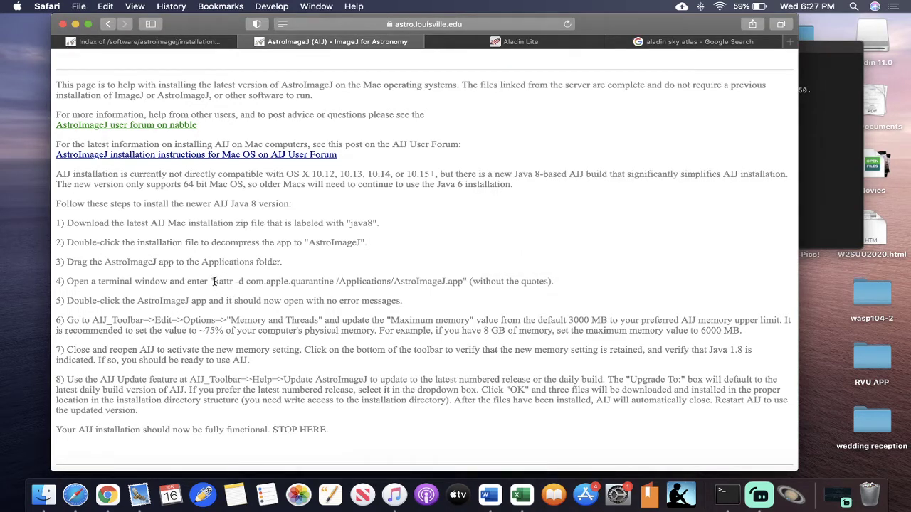
pyautogui.moveTo(214, 281); pyautogui.dragTo(462, 283)
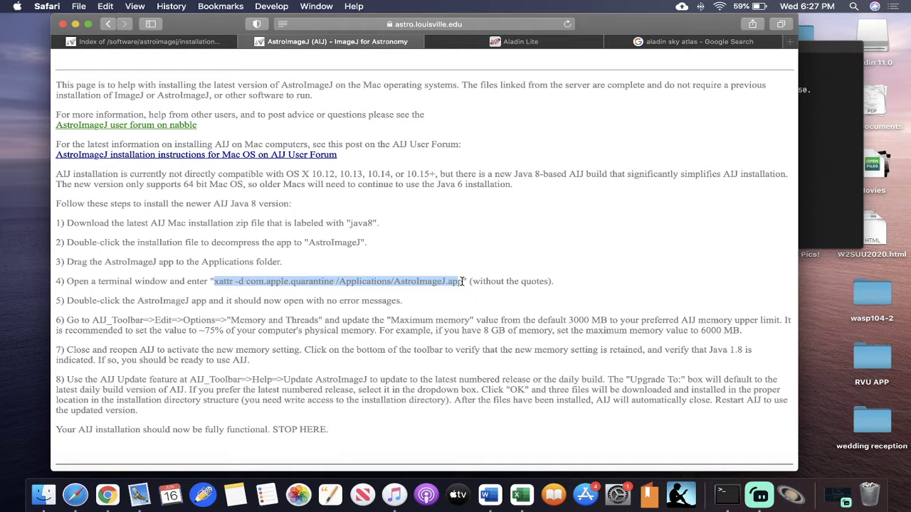
pyautogui.moveTo(463, 281); pyautogui.dragTo(214, 281)
pyautogui.press('super+c')
# Paste xattr -d com.apple.quarantine /Applications/AstroImageJ.app into Terminal, then close Terminal.
pyautogui.click(814, 185)
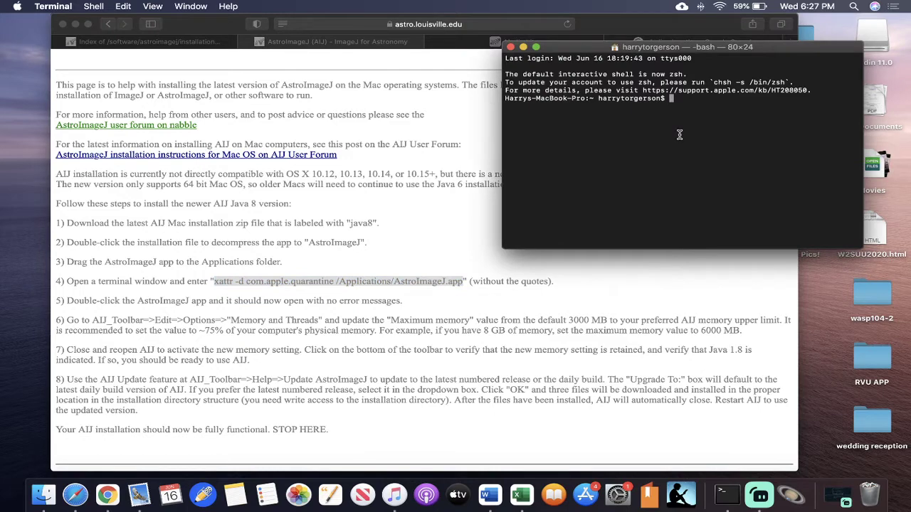
pyautogui.press('super+v')
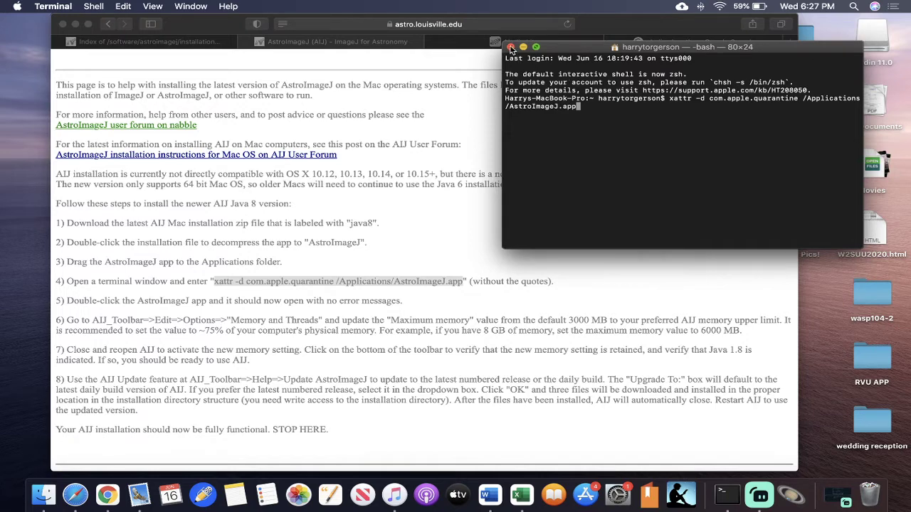
pyautogui.click(510, 47)
pyautogui.click(575, 111)
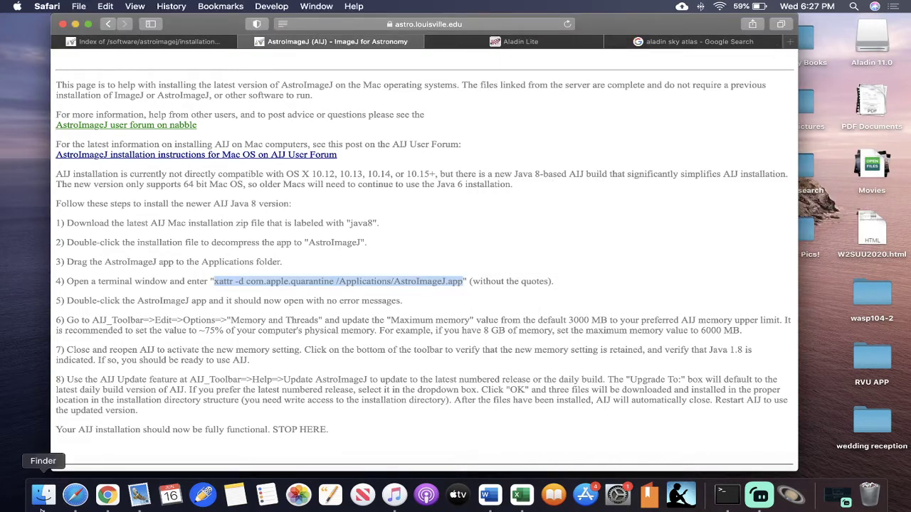
# Launch AstroImageJ from the Applications folder, then close the Finder window.
pyautogui.click(43, 494)
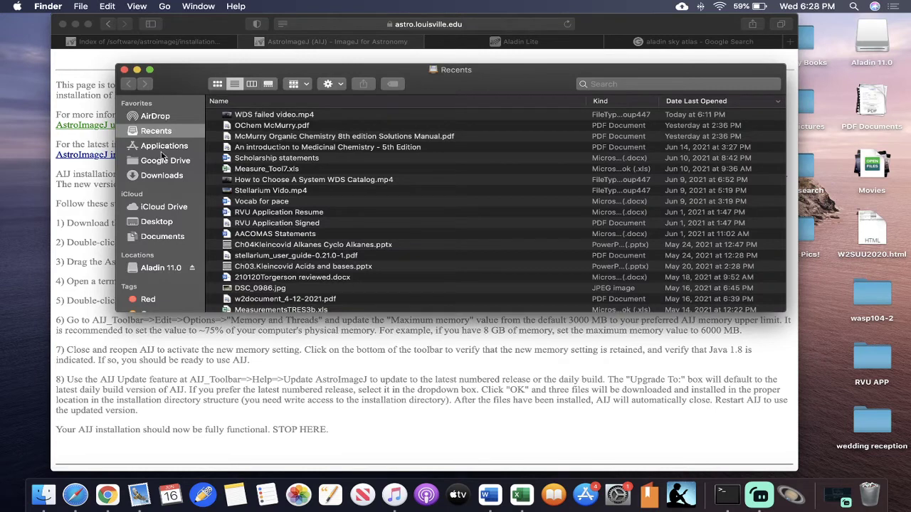
pyautogui.click(164, 145)
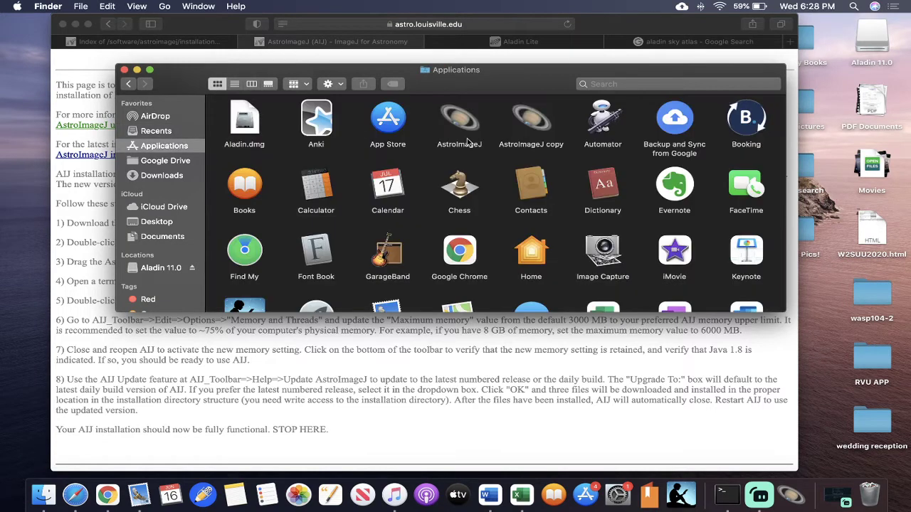
pyautogui.doubleClick(461, 126)
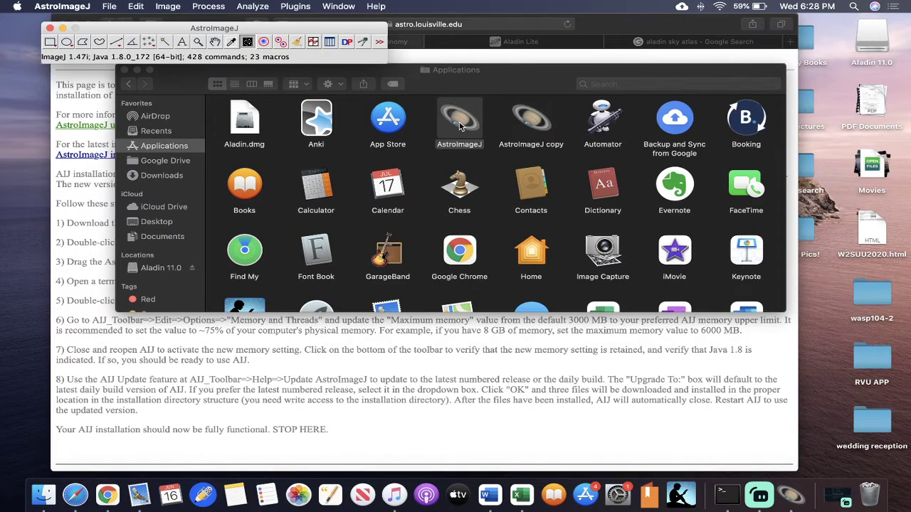
pyautogui.moveTo(459, 72); pyautogui.dragTo(503, 72)
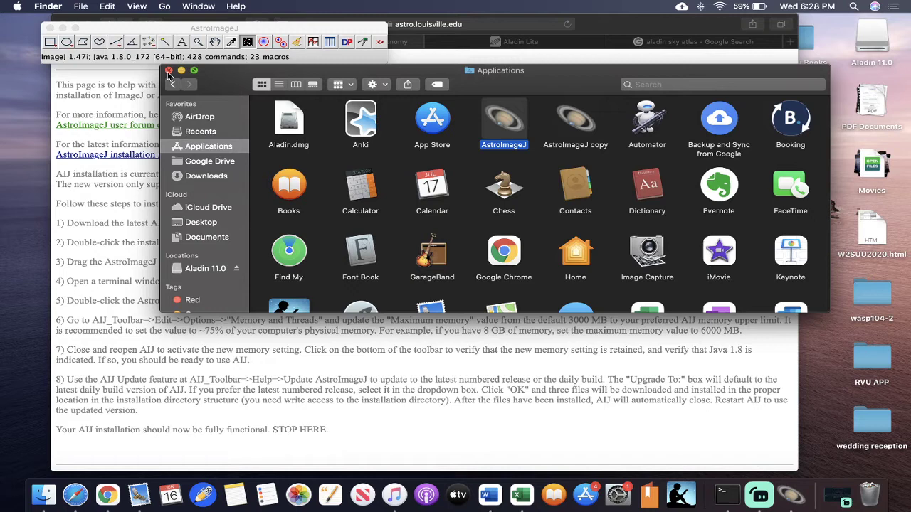
pyautogui.click(168, 71)
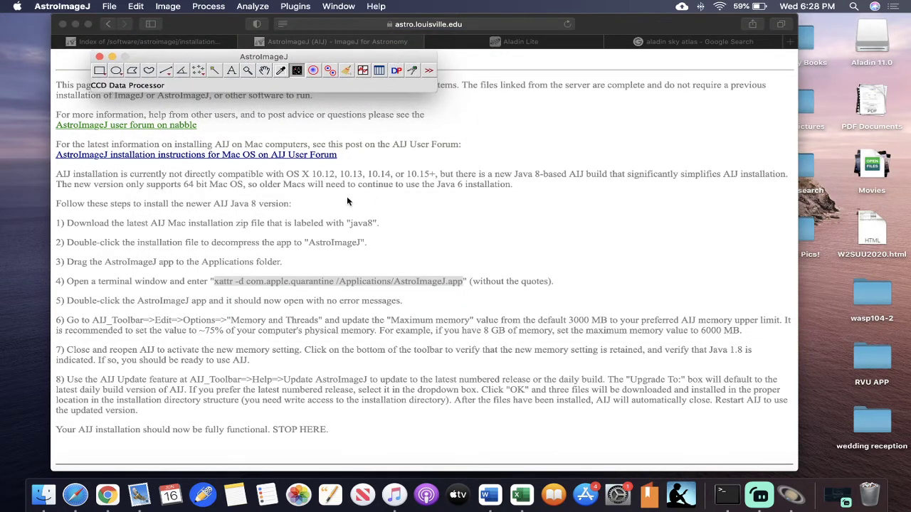
# Review the Safari install instructions page, then minimize its window.
pyautogui.click(352, 305)
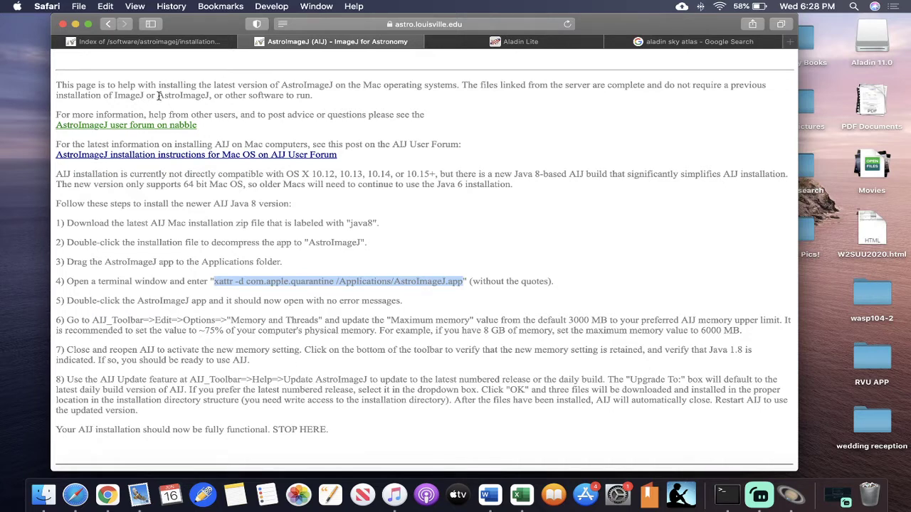
pyautogui.click(75, 24)
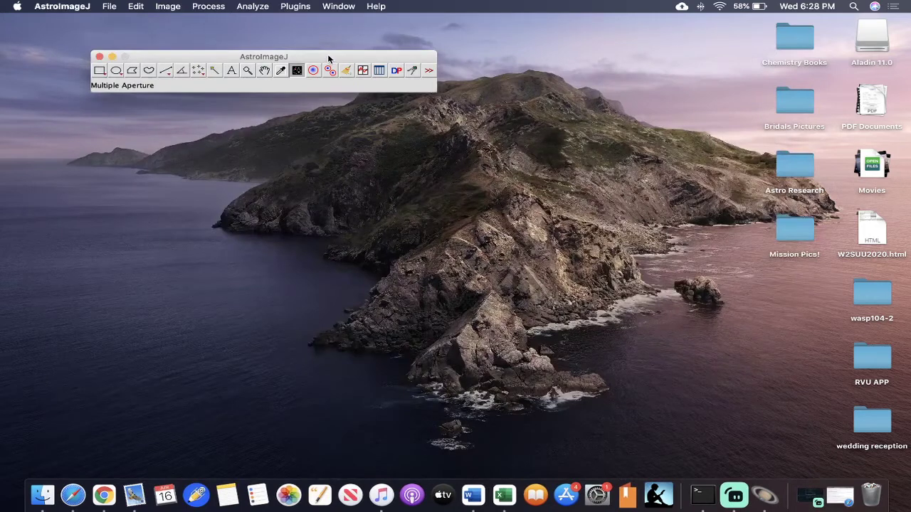
pyautogui.click(376, 6)
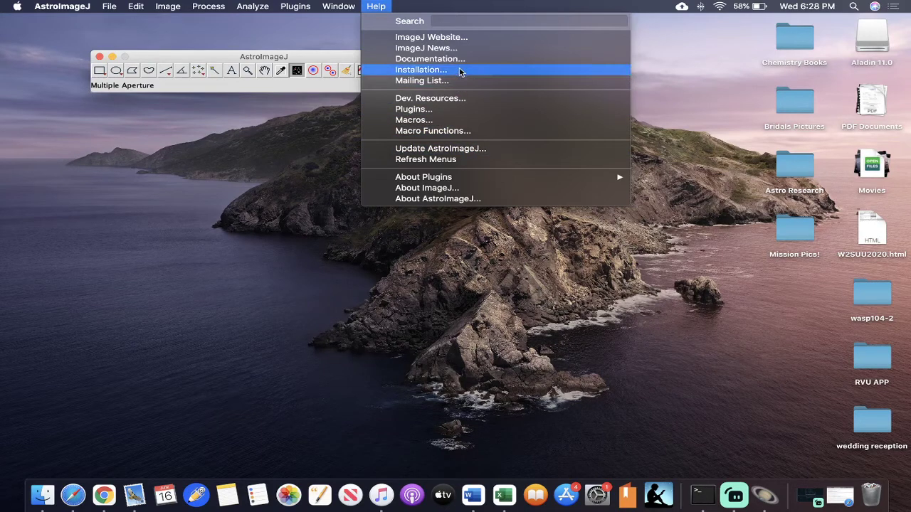
pyautogui.write('up')
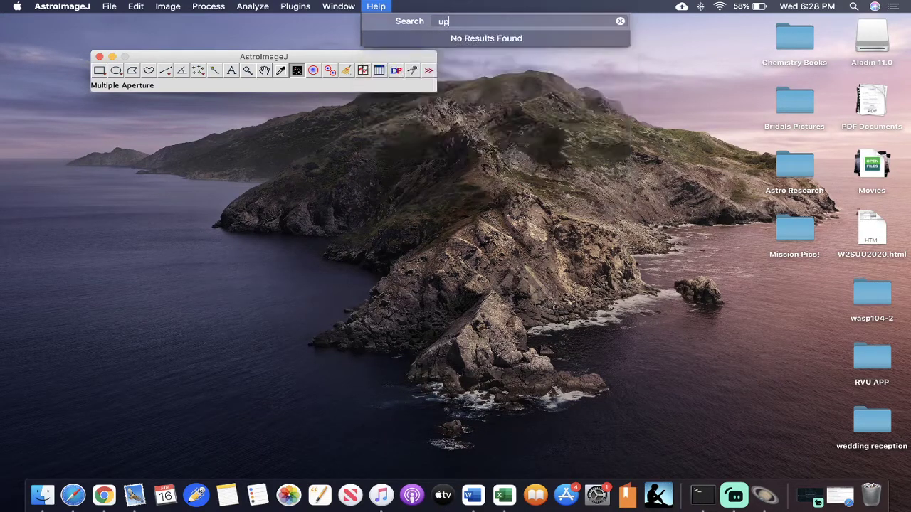
pyautogui.write('date as')
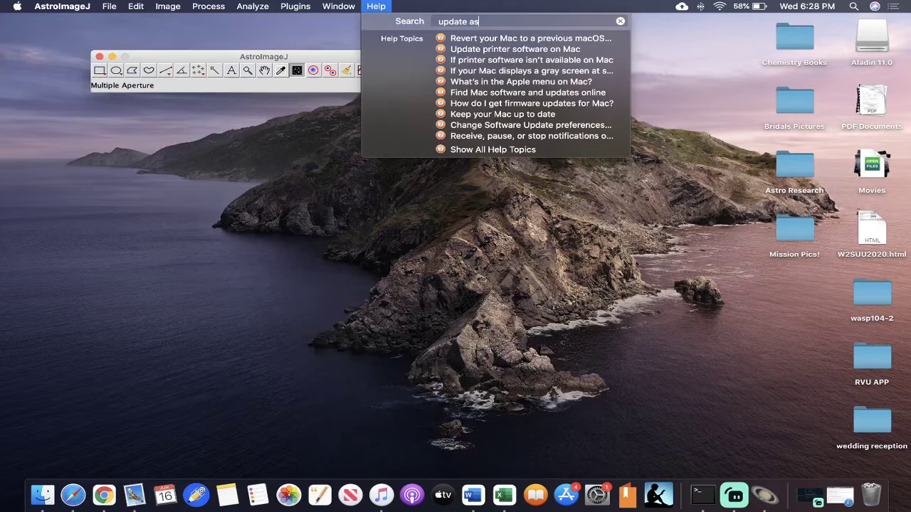
pyautogui.write('tro')
pyautogui.press('BackSpace')
pyautogui.press('BackSpace')
pyautogui.press('BackSpace')
pyautogui.press('BackSpace')
pyautogui.press('BackSpace')
pyautogui.press('BackSpace')
pyautogui.press('BackSpace')
pyautogui.press('BackSpace')
pyautogui.press('BackSpace')
pyautogui.press('BackSpace')
pyautogui.press('BackSpace')
pyautogui.press('BackSpace')
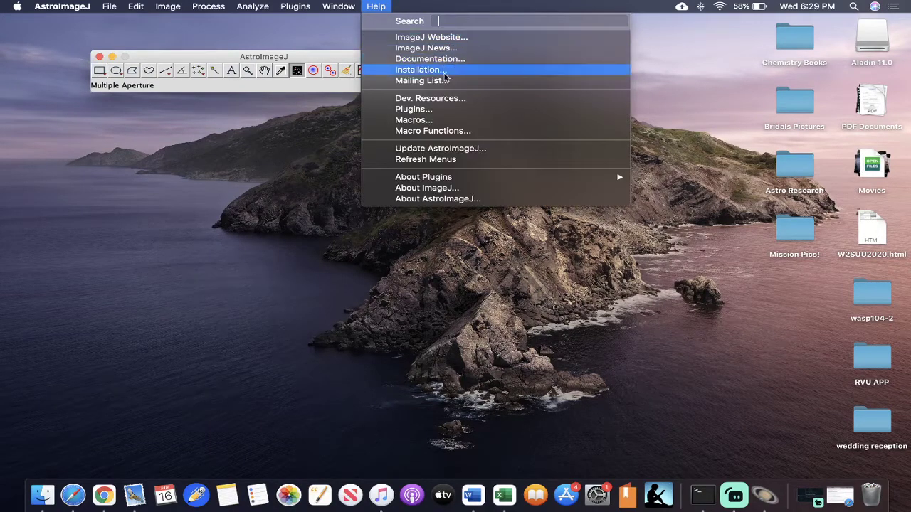
pyautogui.click(469, 153)
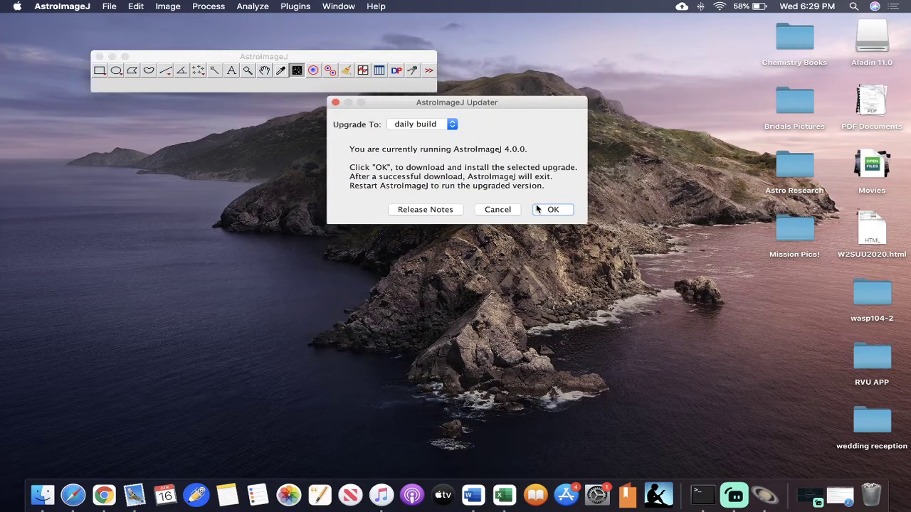
pyautogui.click(336, 103)
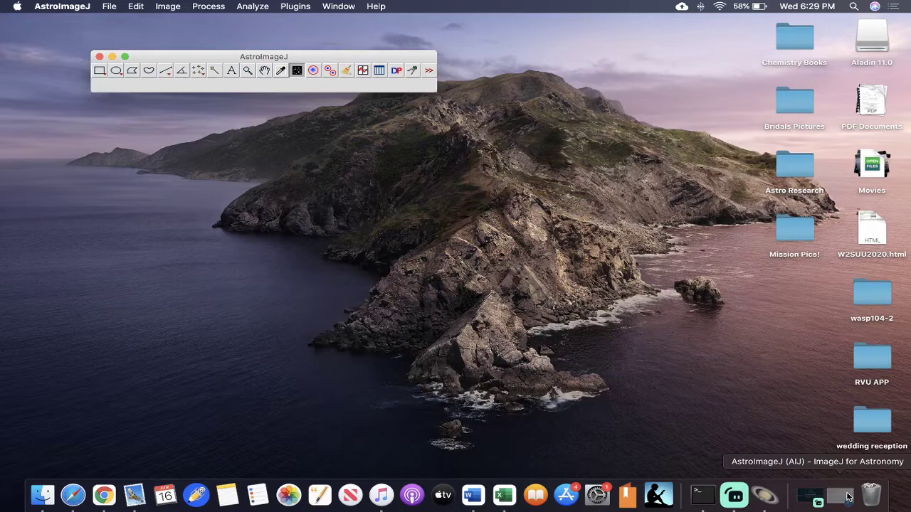
pyautogui.click(840, 496)
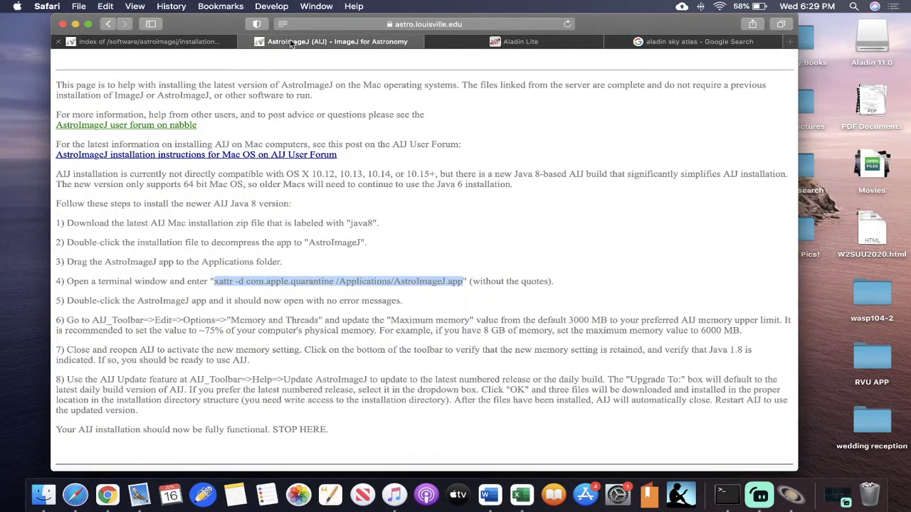
pyautogui.click(77, 25)
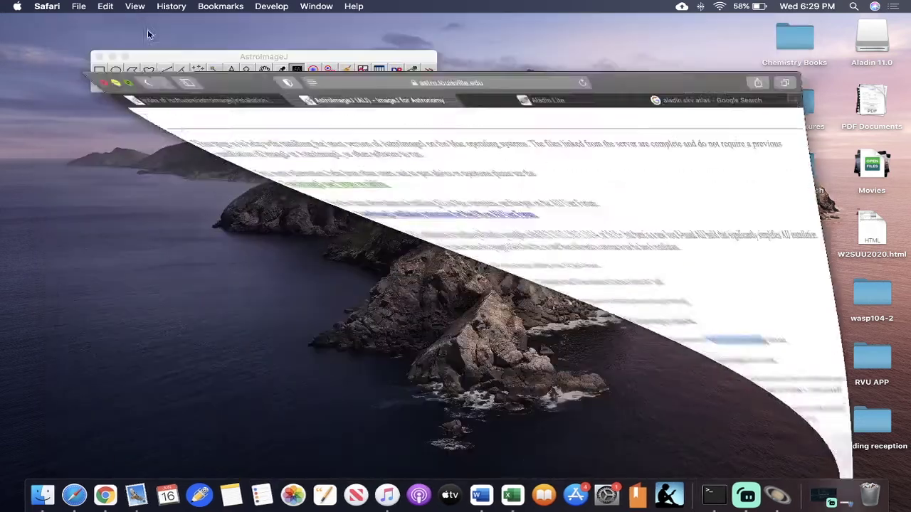
pyautogui.click(307, 53)
pyautogui.moveTo(291, 60)
pyautogui.mouseDown()
pyautogui.moveTo(307, 54)
pyautogui.moveTo(289, 64)
pyautogui.mouseUp()
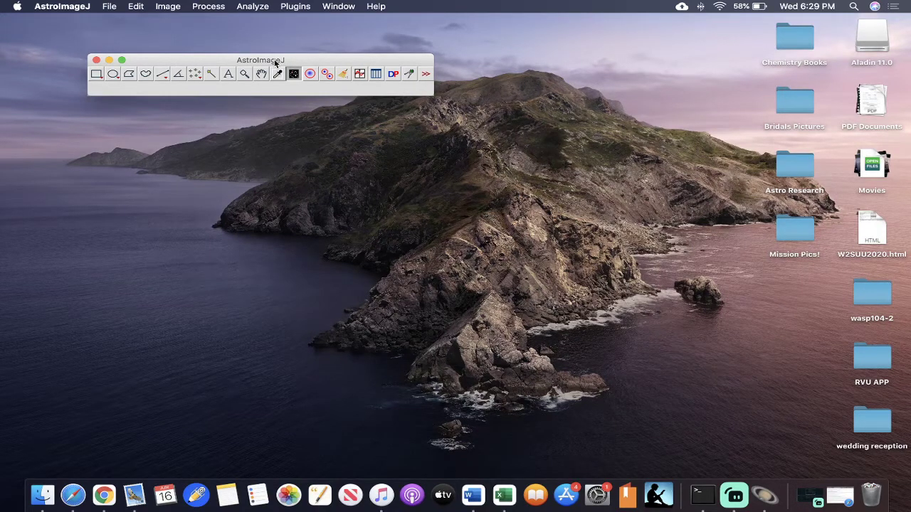
# Import the pipelineout folder's 11 FITS images as an image sequence stack.
pyautogui.click(111, 7)
pyautogui.moveTo(142, 55)
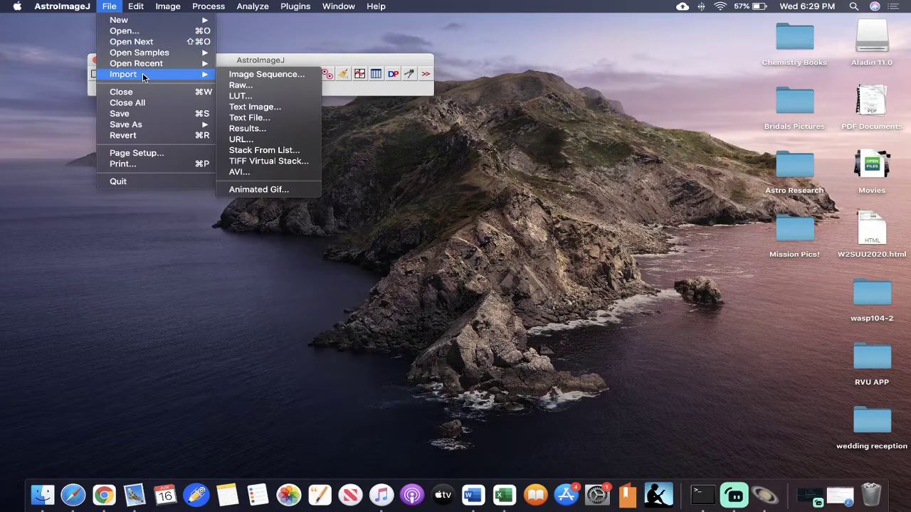
pyautogui.click(251, 75)
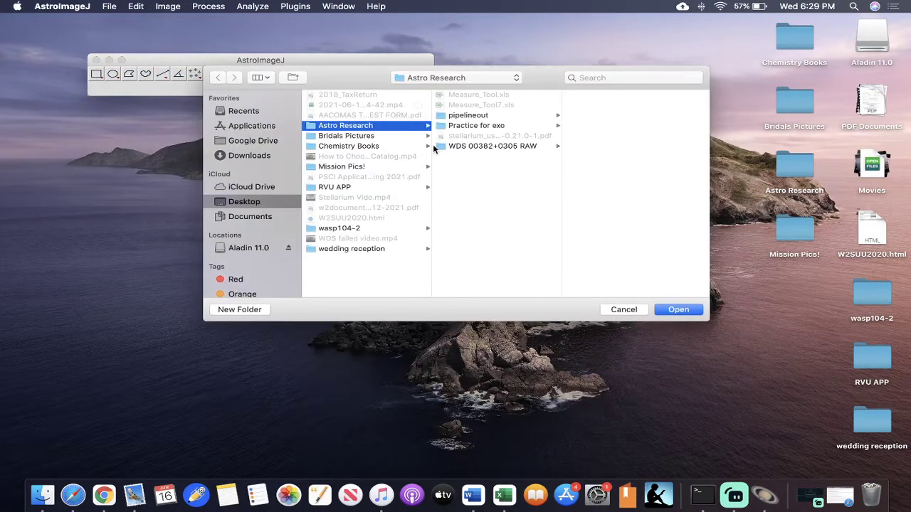
pyautogui.click(481, 116)
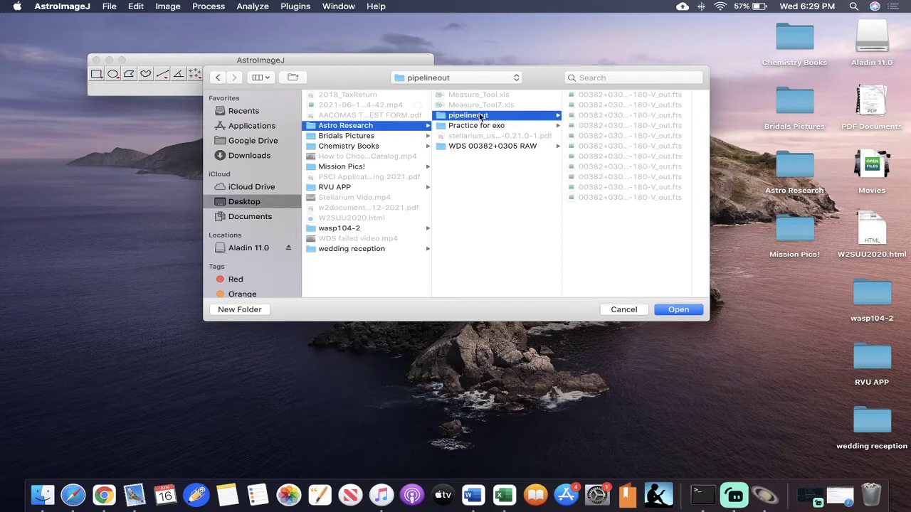
pyautogui.click(677, 309)
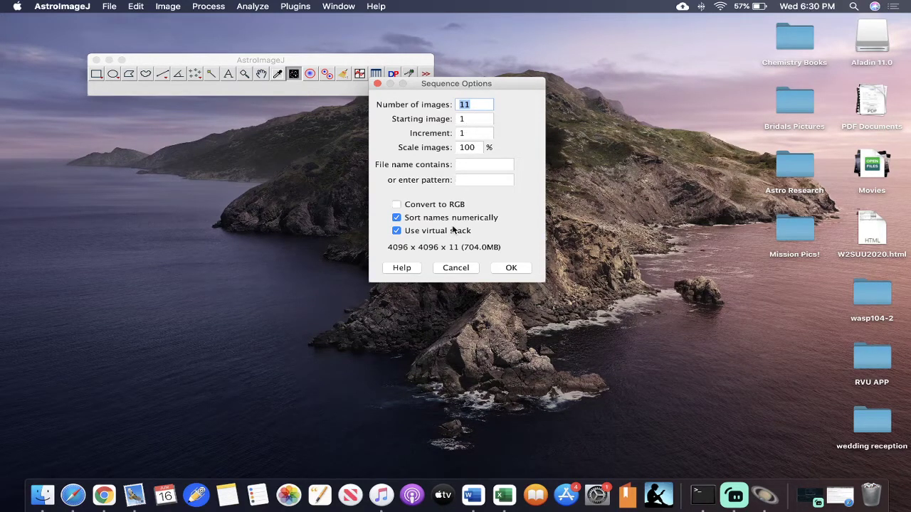
pyautogui.click(507, 269)
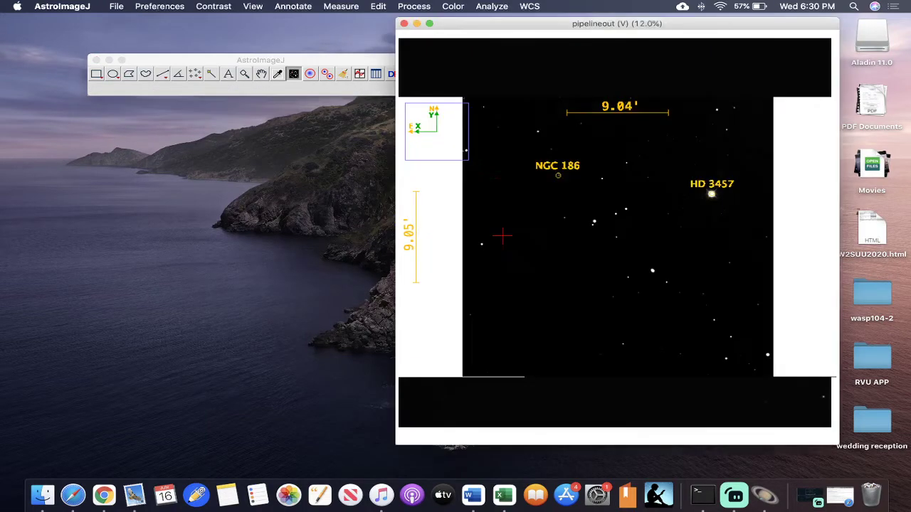
# Reposition the star-field window and browse the stack's slices with the slider.
pyautogui.moveTo(667, 26); pyautogui.dragTo(593, 46)
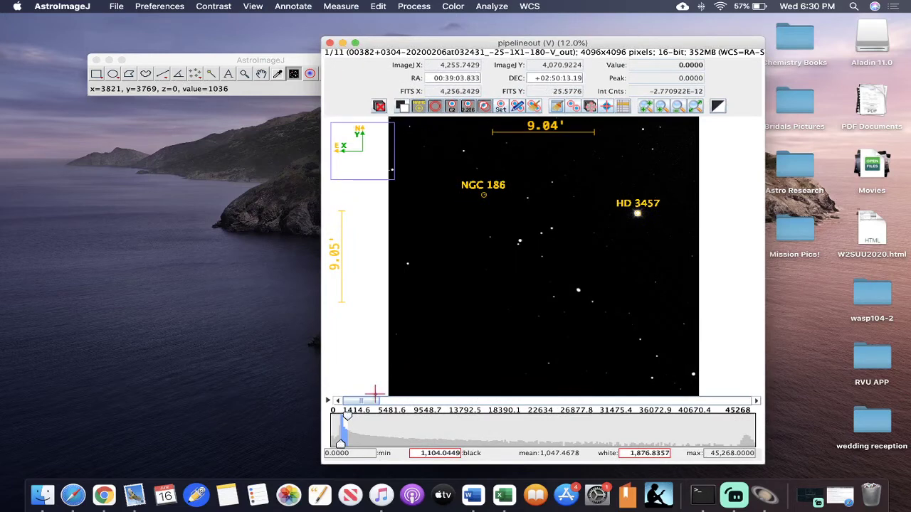
pyautogui.moveTo(366, 401)
pyautogui.mouseDown()
pyautogui.moveTo(735, 402)
pyautogui.moveTo(362, 396)
pyautogui.mouseUp()
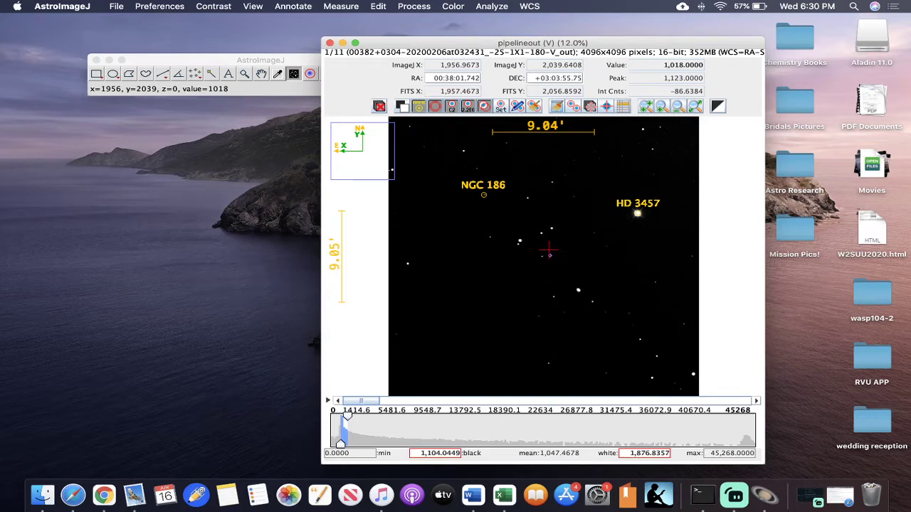
pyautogui.moveTo(508, 44); pyautogui.dragTo(486, 39)
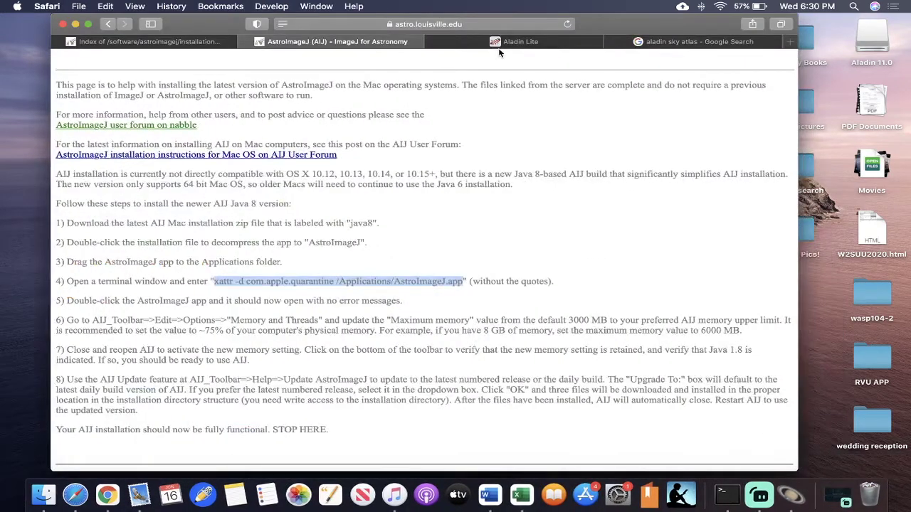
# Centre Aladin Lite on 00 38 12.57 +03 05 24.6, then zoom in and back out.
pyautogui.click(525, 45)
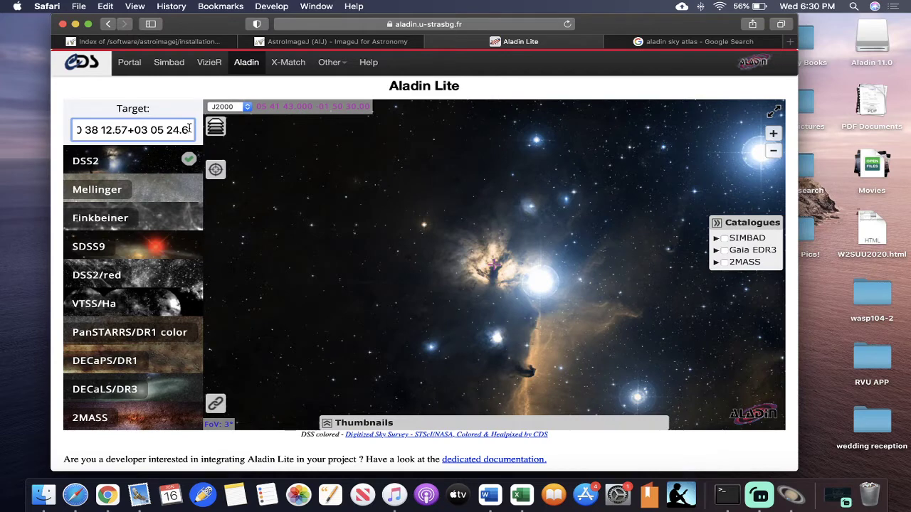
pyautogui.press('Return')
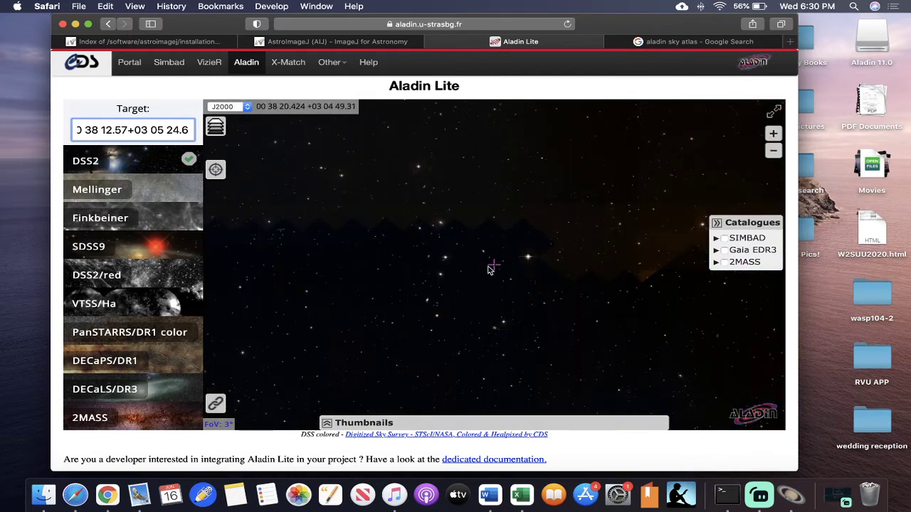
pyautogui.scroll(10, 488, 268)
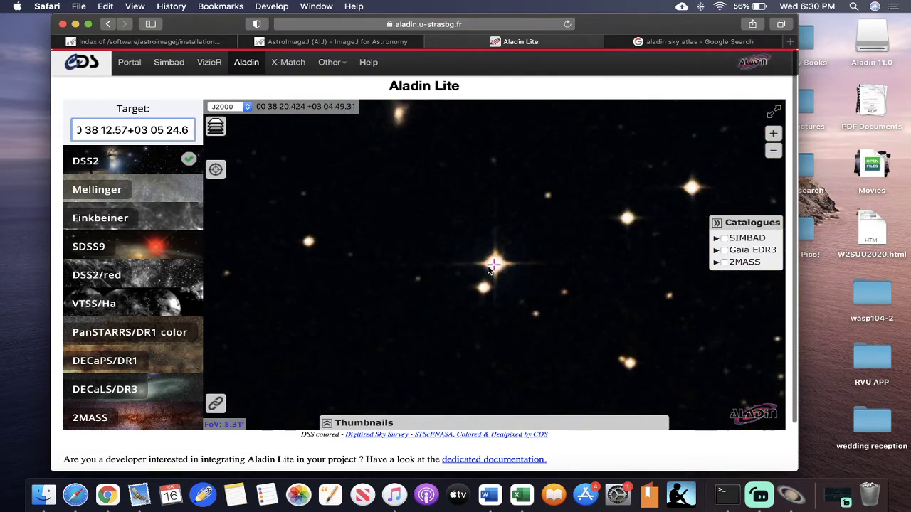
pyautogui.scroll(-5, 489, 268)
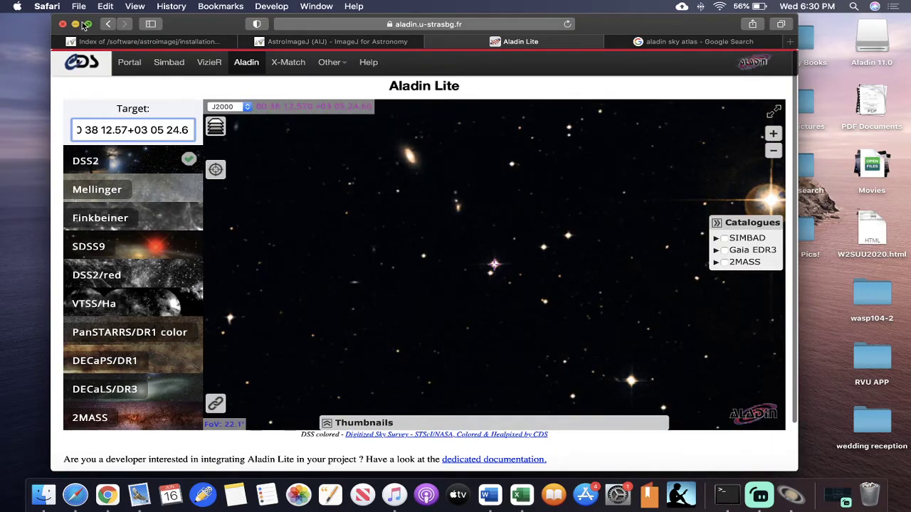
# Minimize Safari, zoom the star image to 23.3% and centre it on the target near NGC 186.
pyautogui.click(76, 24)
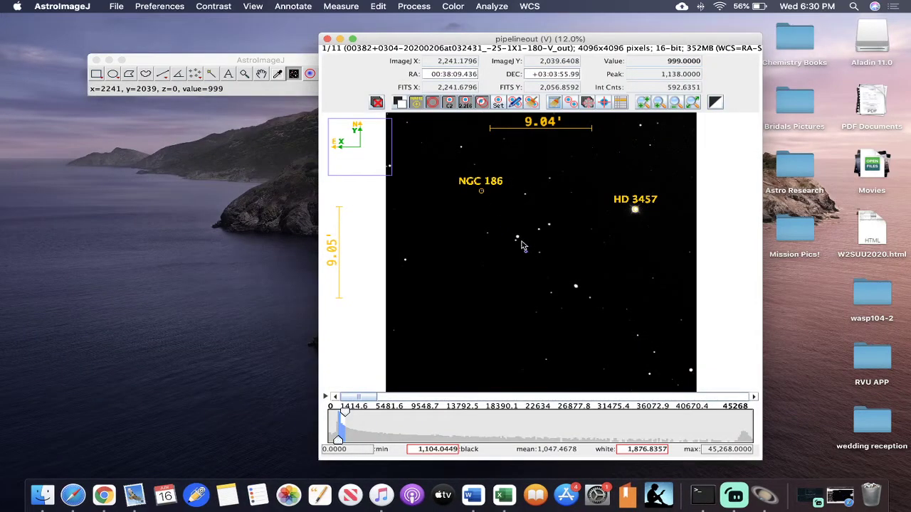
pyautogui.scroll(1, 520, 245)
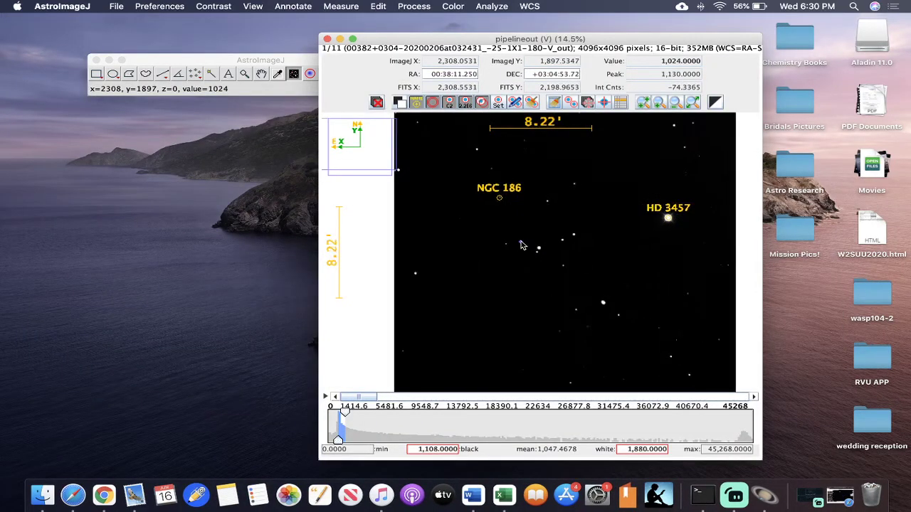
pyautogui.scroll(2, 521, 246)
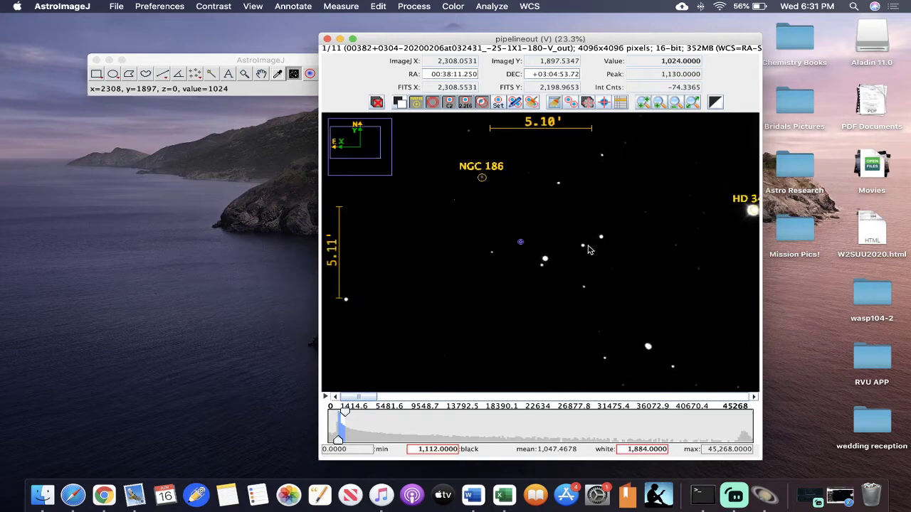
pyautogui.scroll(1, 588, 249)
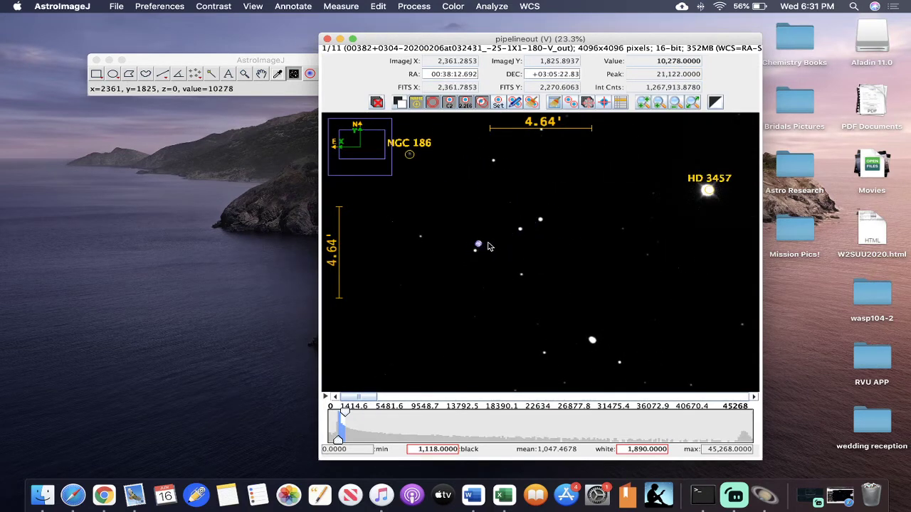
pyautogui.moveTo(488, 247); pyautogui.dragTo(509, 247)
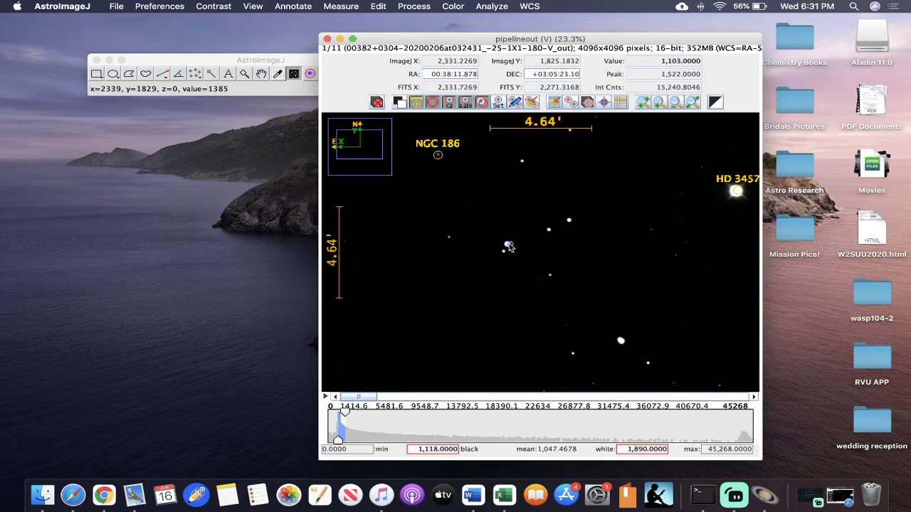